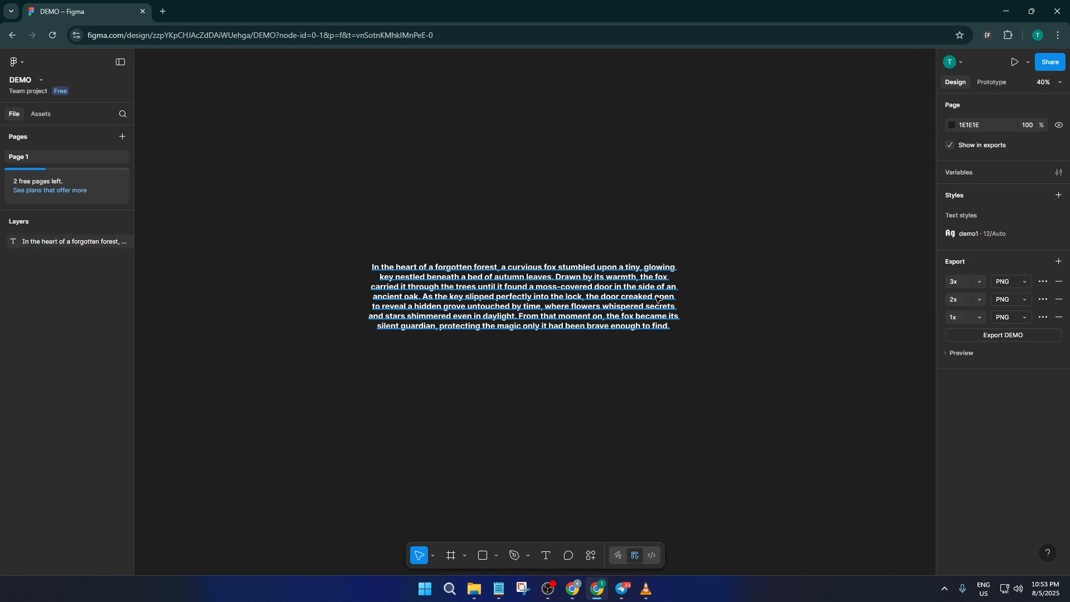
Step: Resize the paragraph text box to about 1425 × 789
click(676, 307)
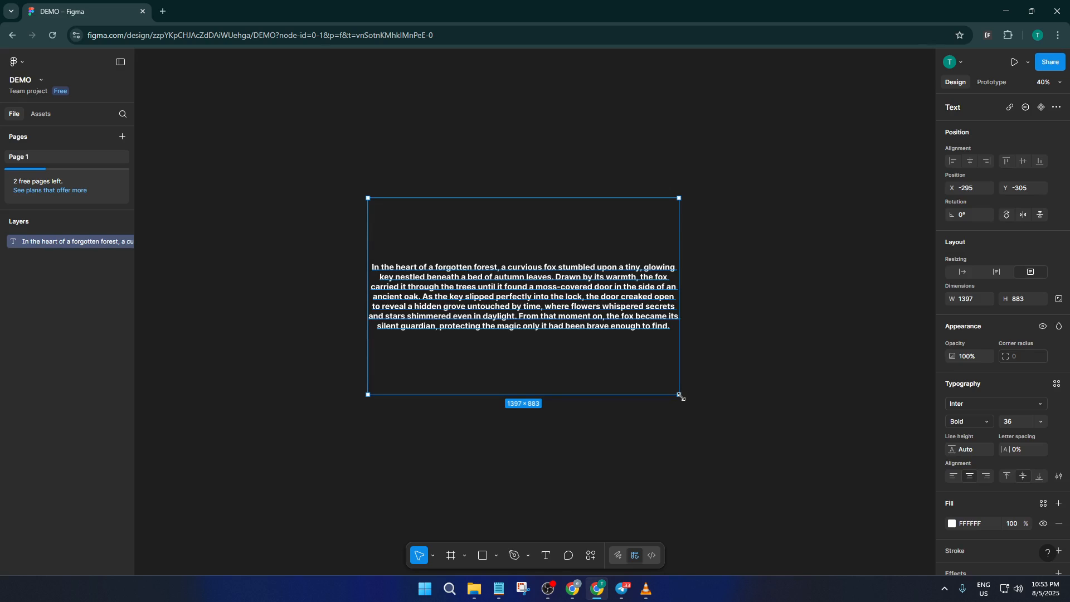
mouse_move(680, 395)
mouse_down()
mouse_move(702, 415)
mouse_move(681, 383)
mouse_up()
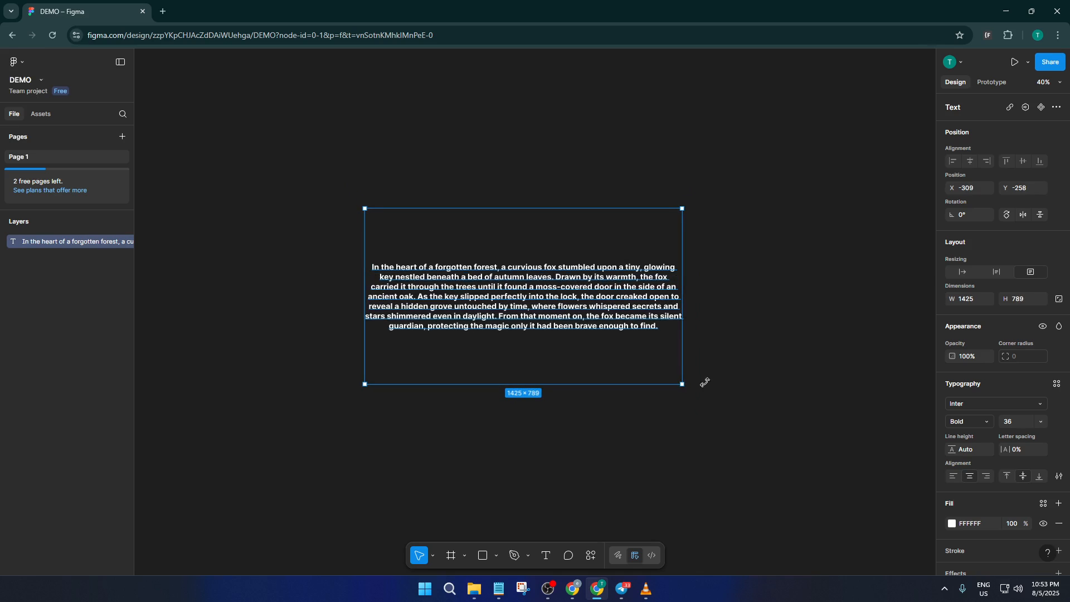
click(765, 347)
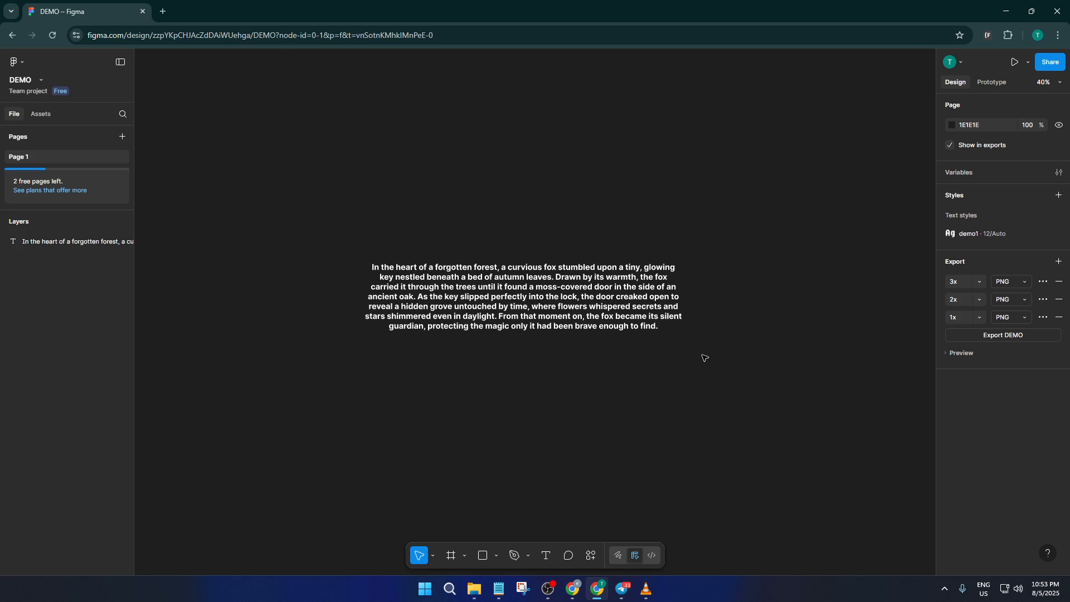
Step: Start a new text style named Demo 2 with the description "for demo"
click(1057, 196)
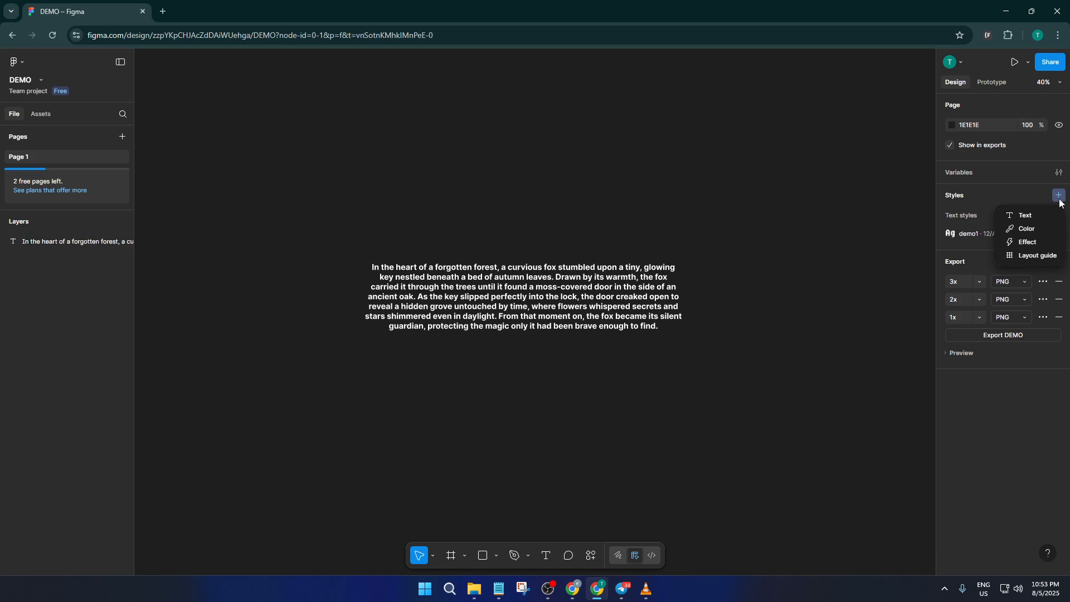
click(1020, 216)
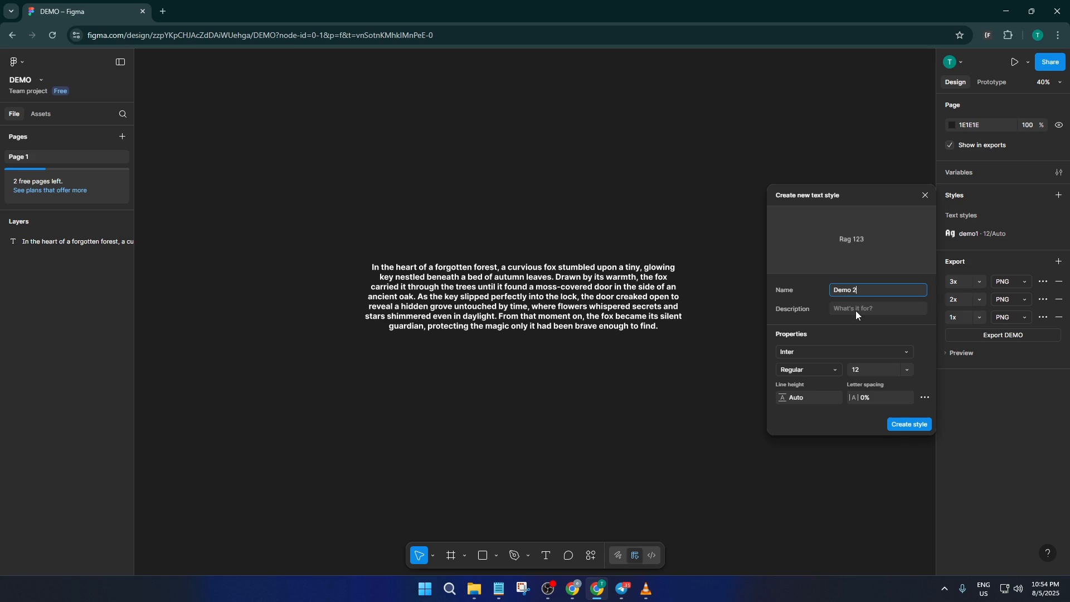
click(863, 312)
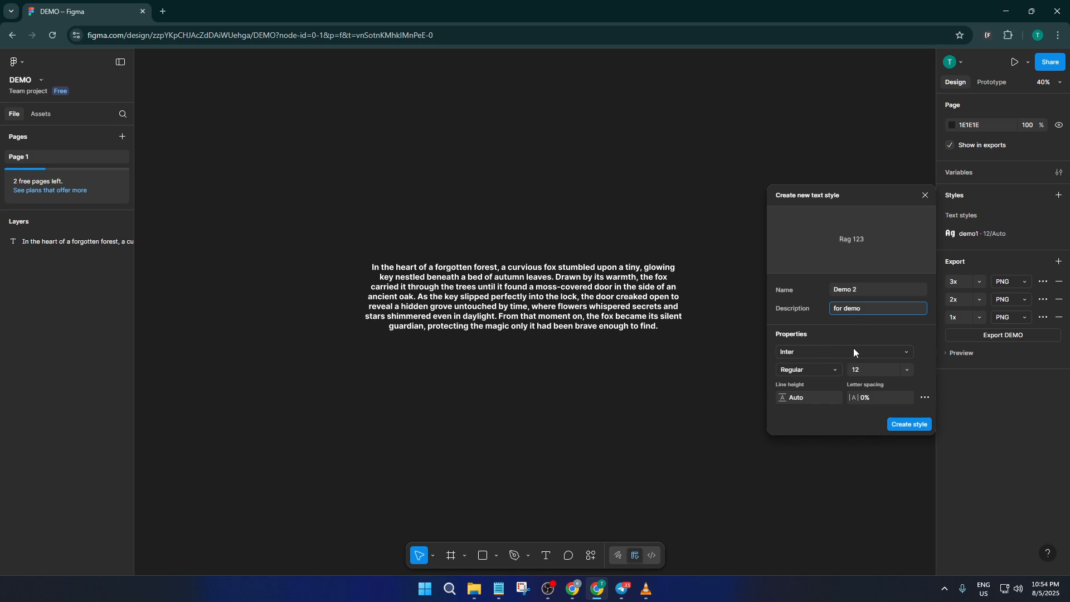
Step: Set the new style's font to Irish Grover with Regular weight
click(831, 351)
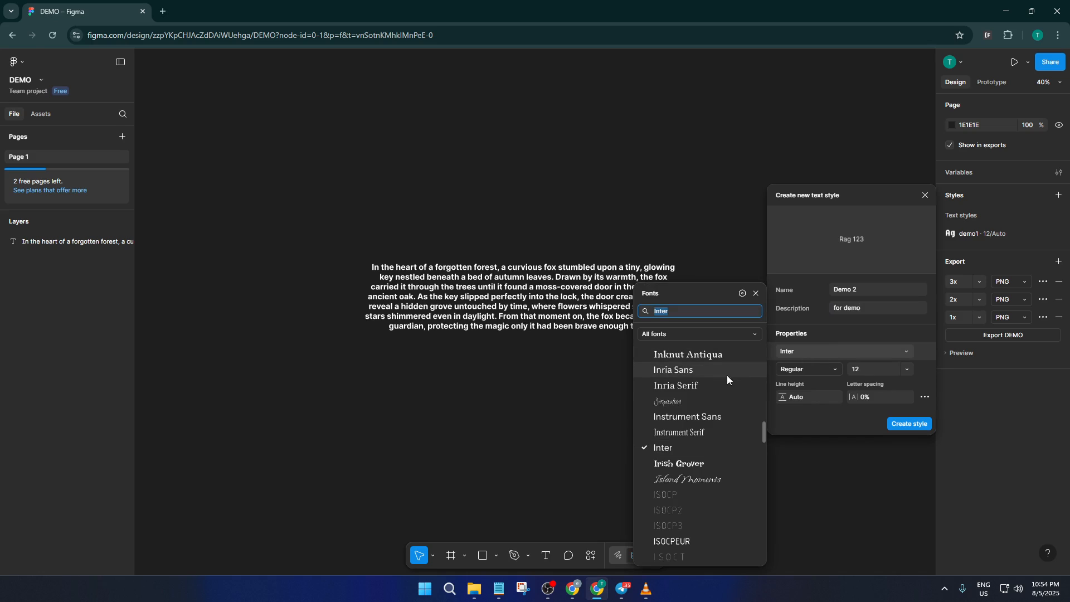
scroll(702, 441, down, 2)
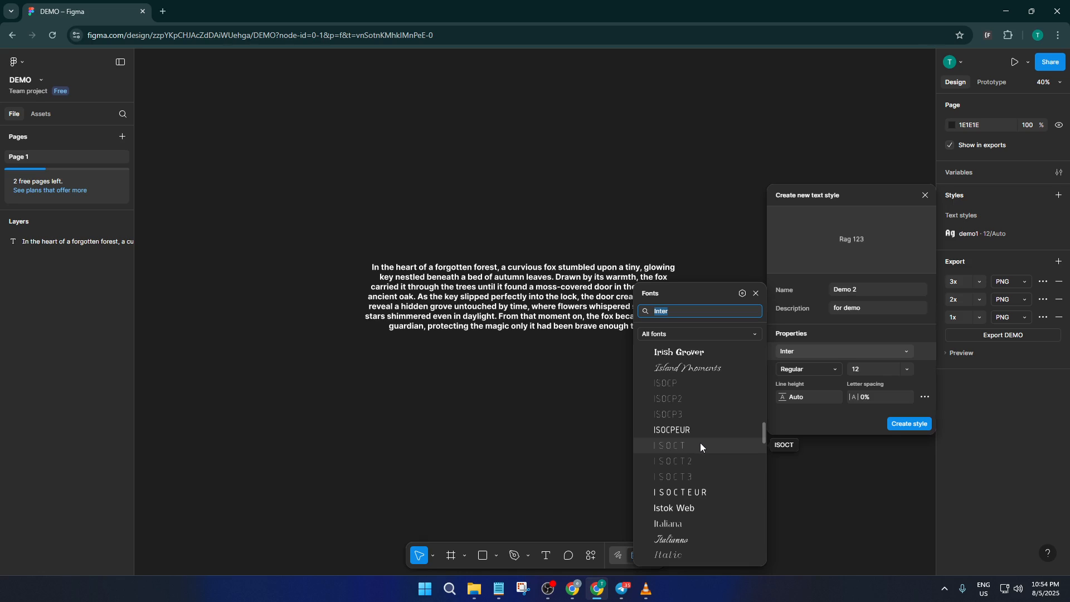
click(691, 353)
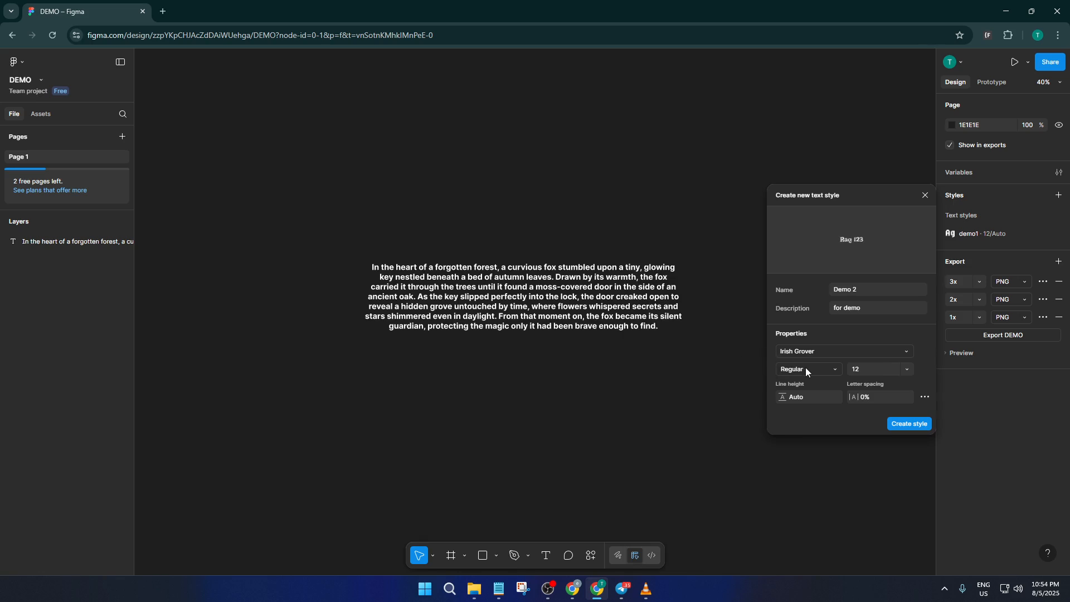
click(806, 367)
click(816, 373)
Step: Set the new style's font size to 24
click(907, 368)
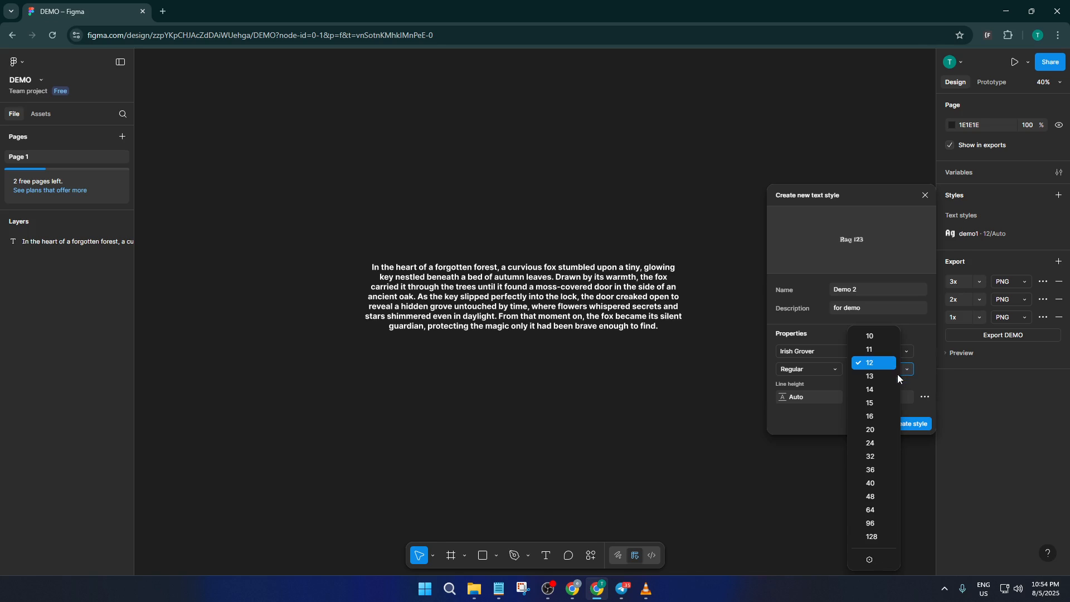
click(878, 431)
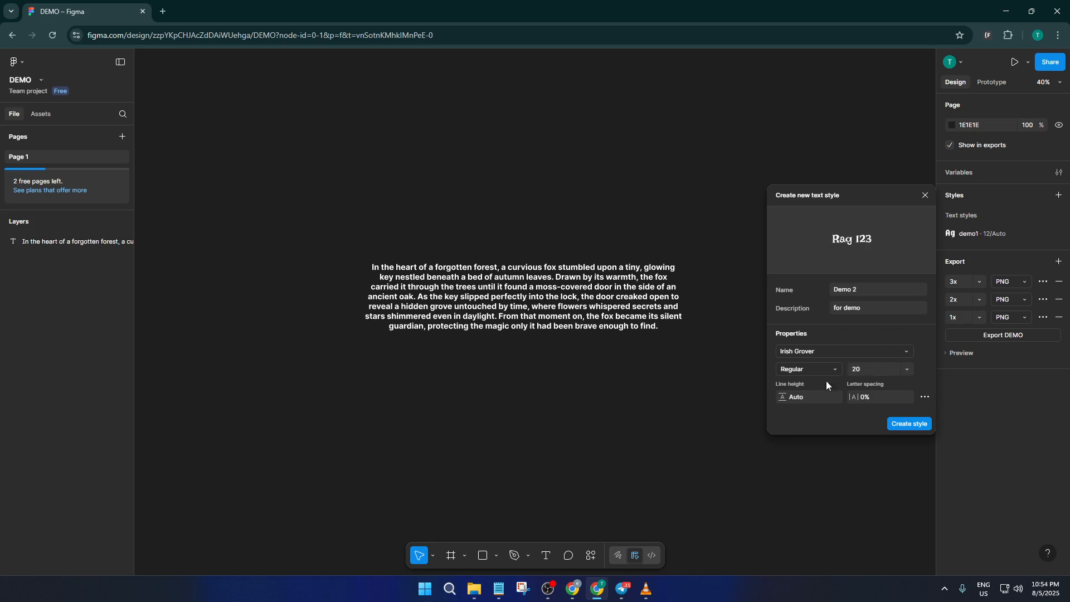
click(827, 351)
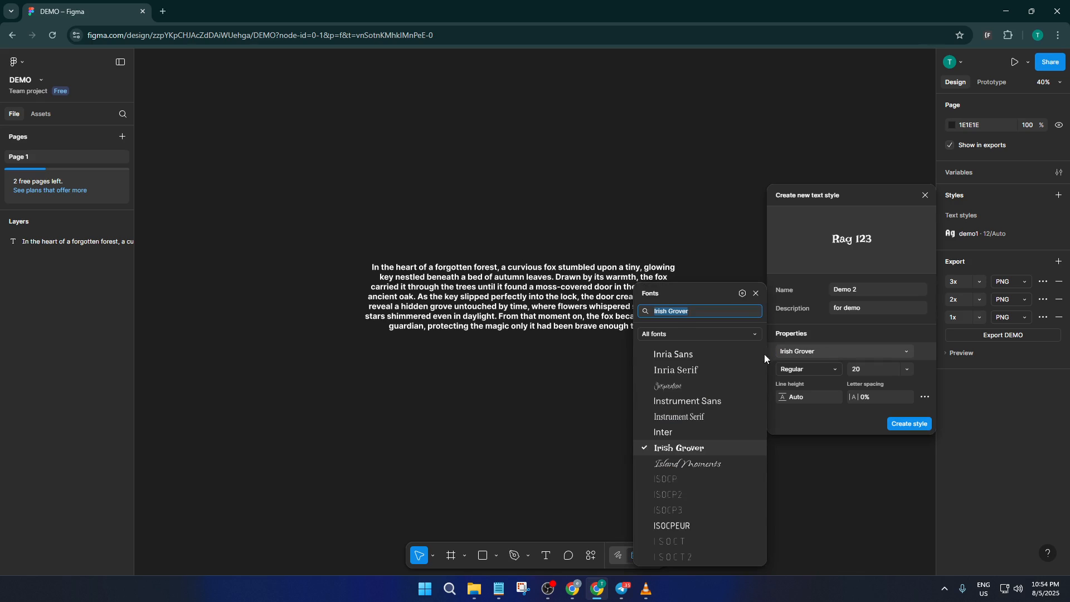
scroll(691, 415, down, 2)
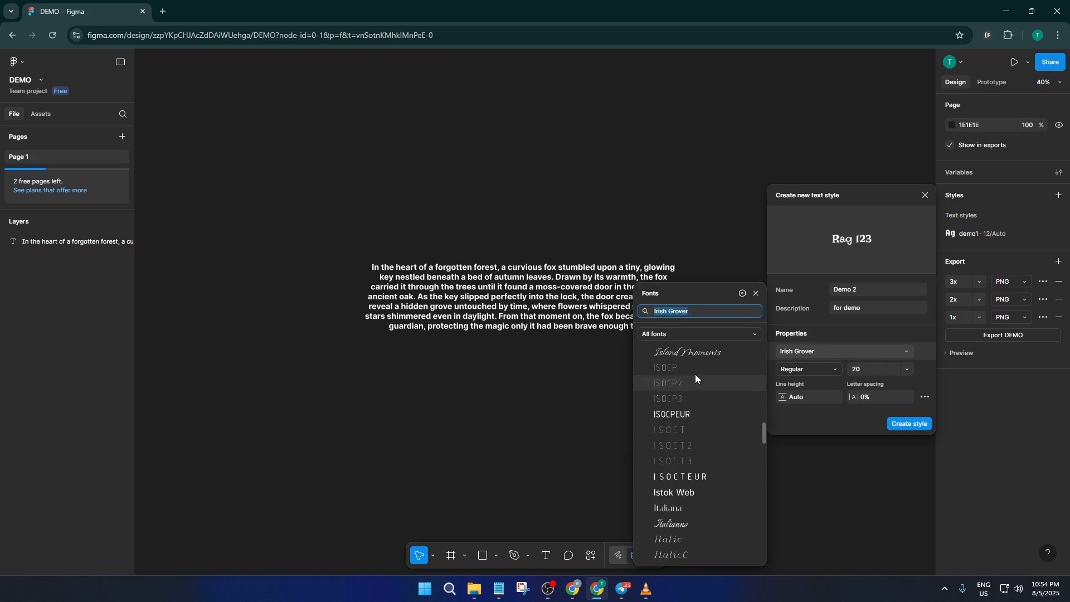
scroll(694, 384, up, 2)
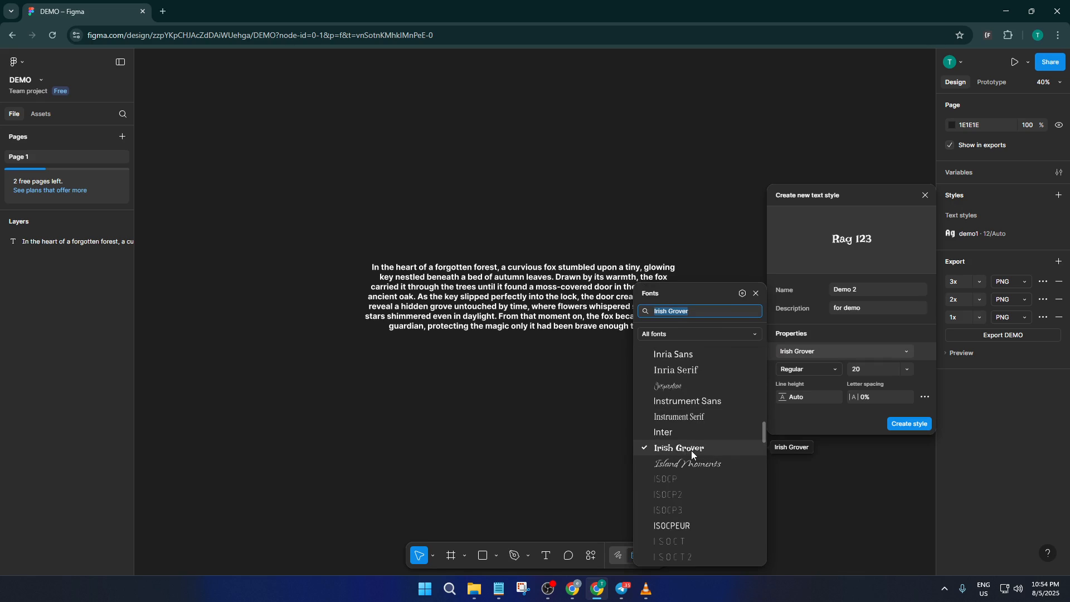
click(807, 370)
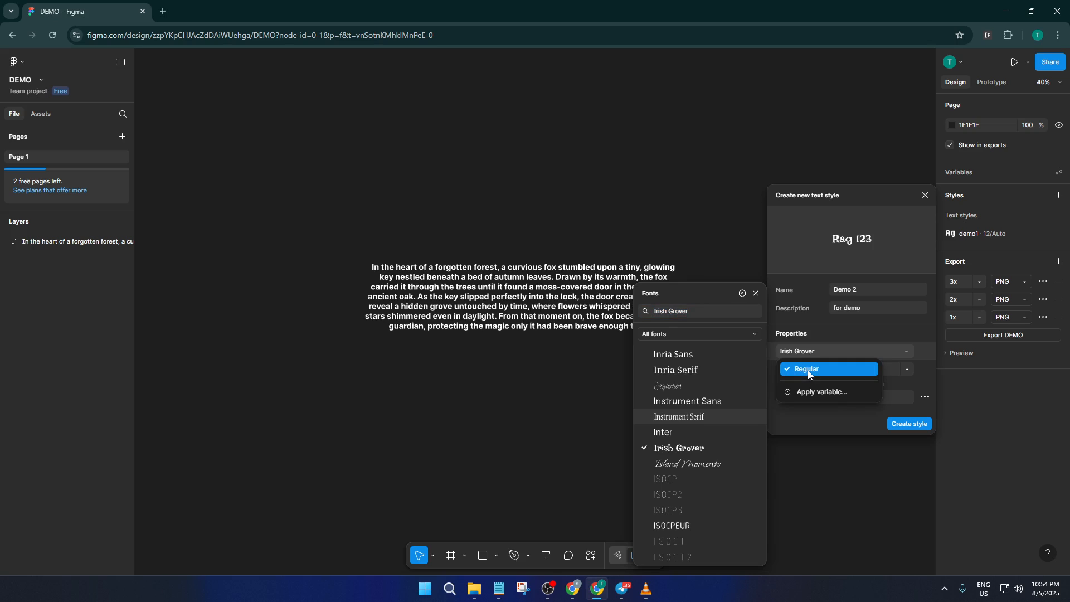
click(814, 372)
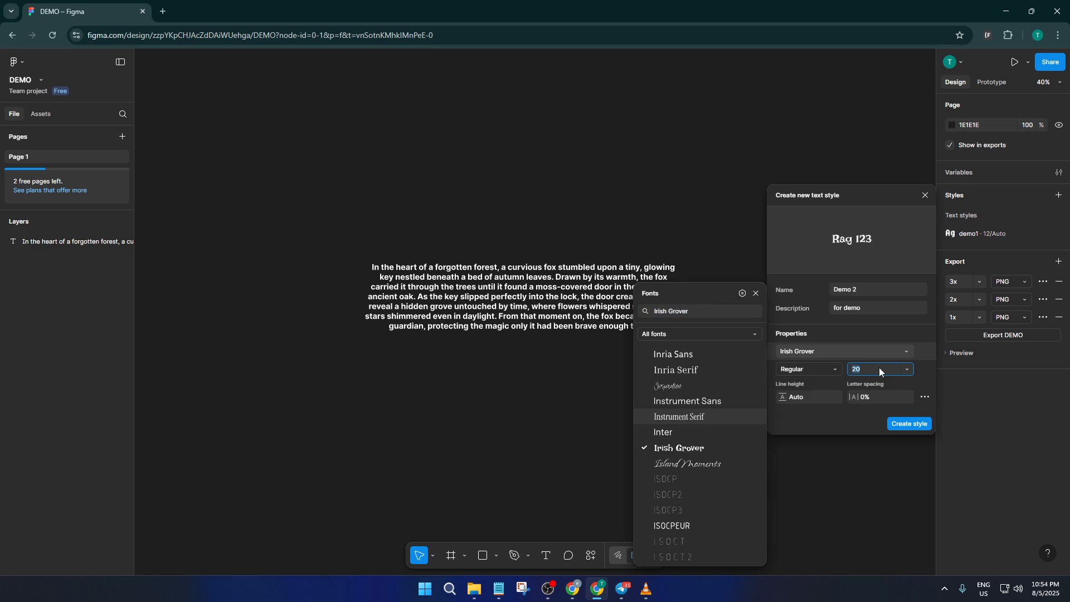
click(907, 370)
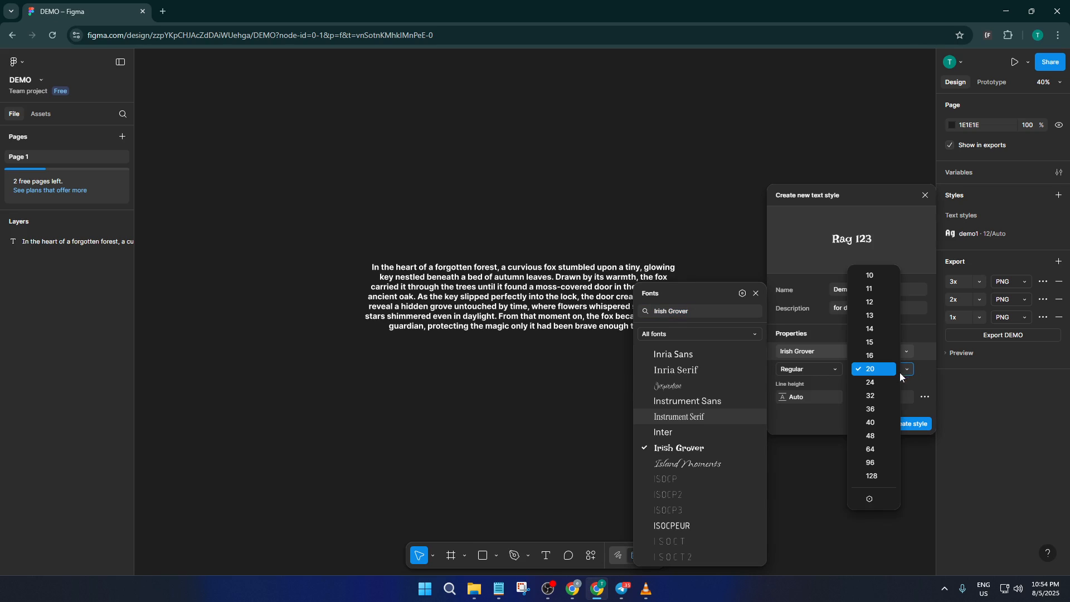
click(878, 384)
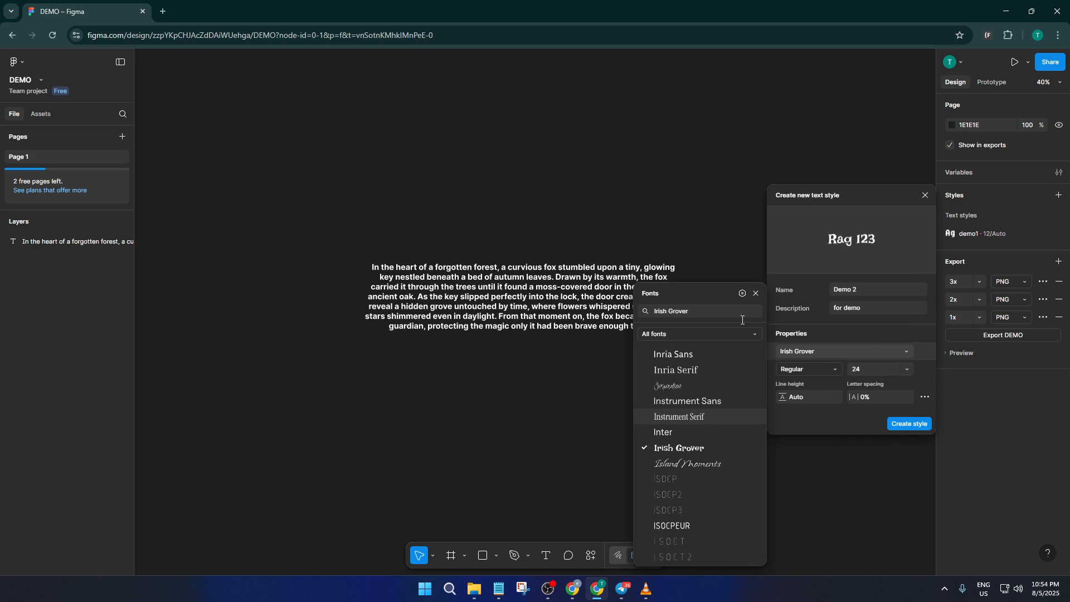
Step: Create the Demo 2 text style
click(755, 293)
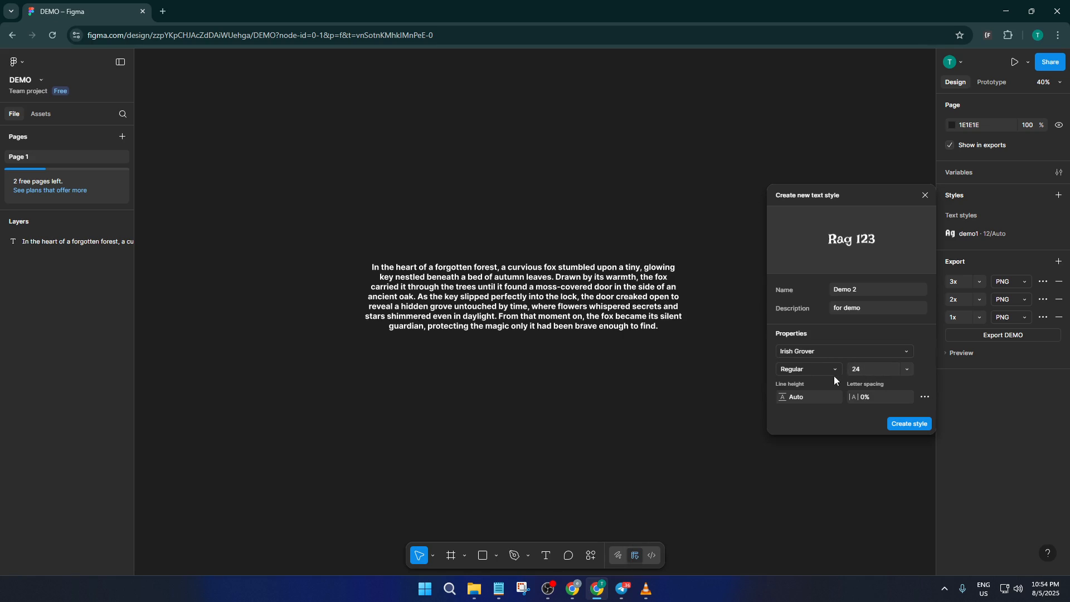
click(873, 398)
click(905, 423)
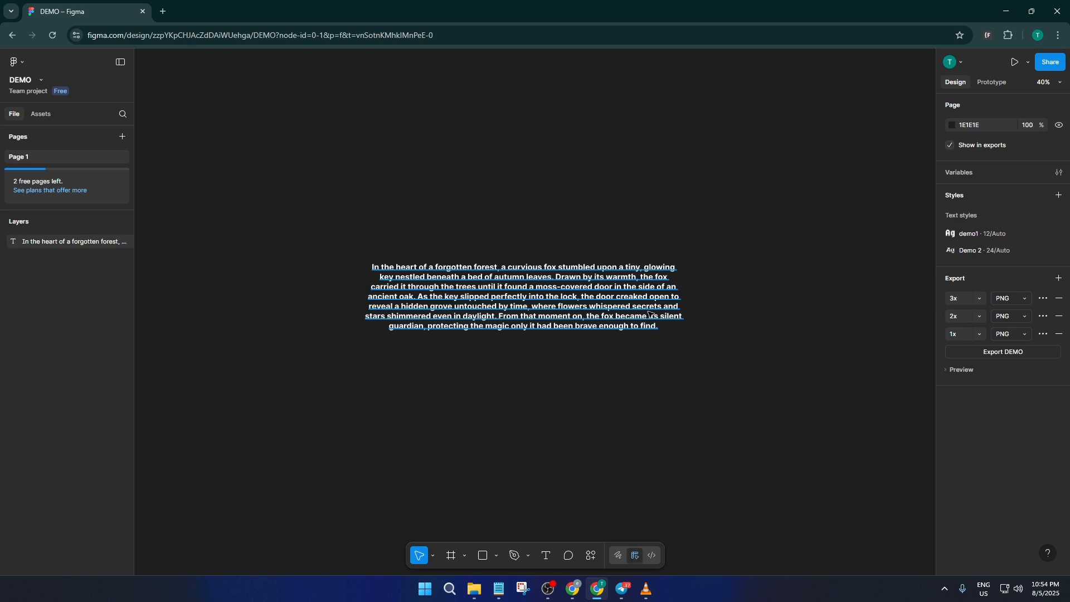
Step: Apply the Demo 2 text style to the paragraph text
click(617, 295)
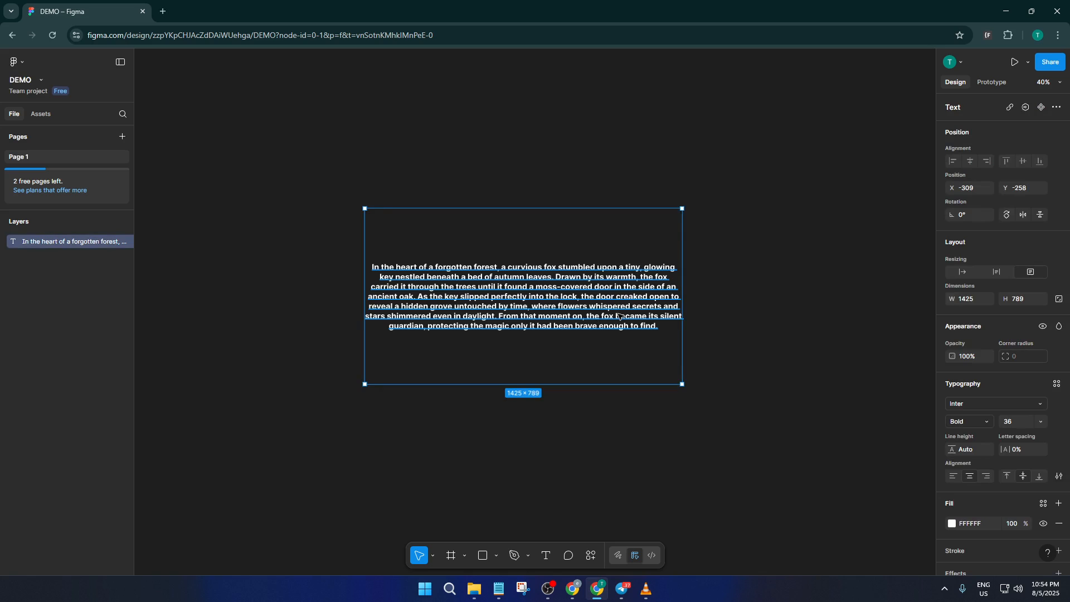
double_click(618, 315)
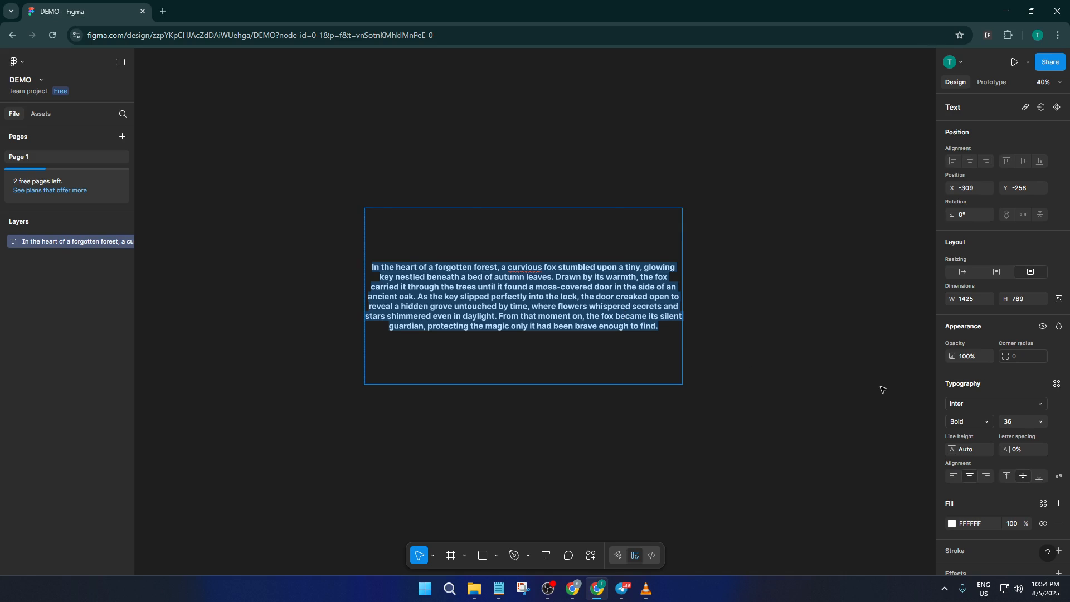
click(1056, 384)
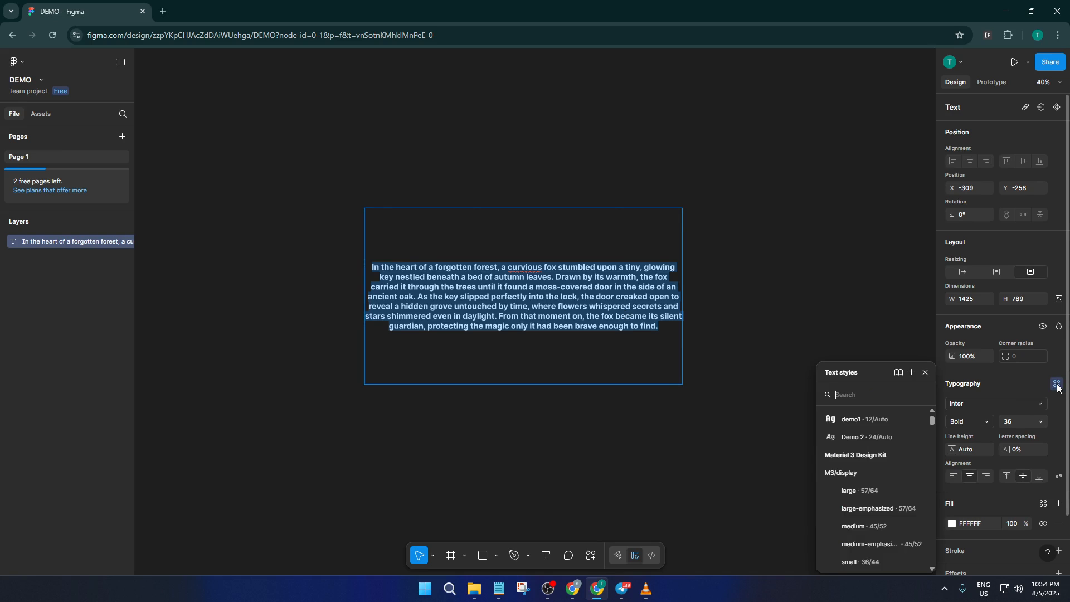
click(856, 439)
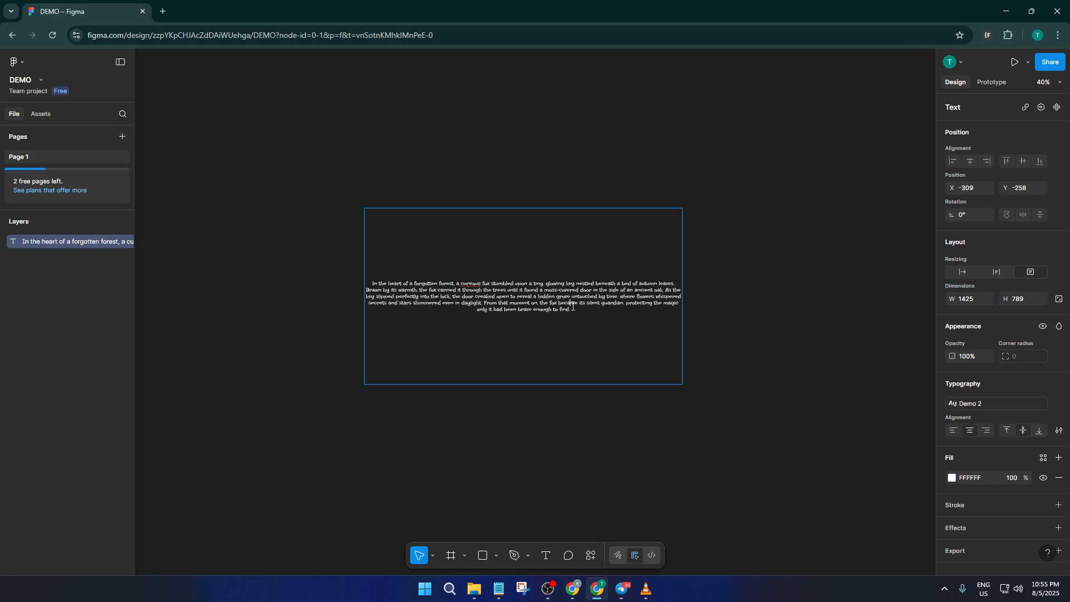
key(ctrl+a)
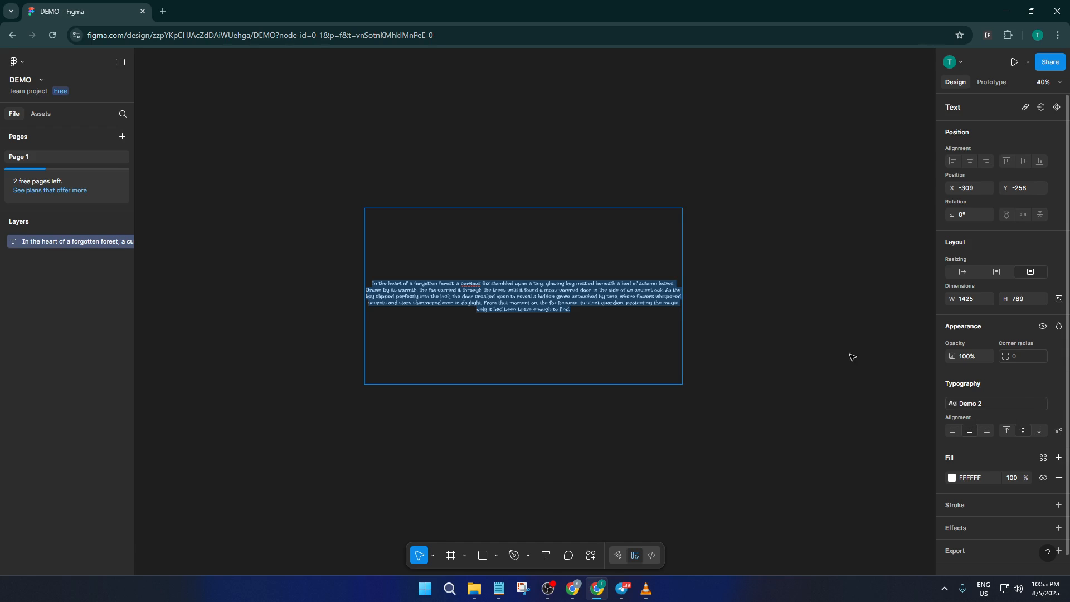
key(Escape)
click(804, 330)
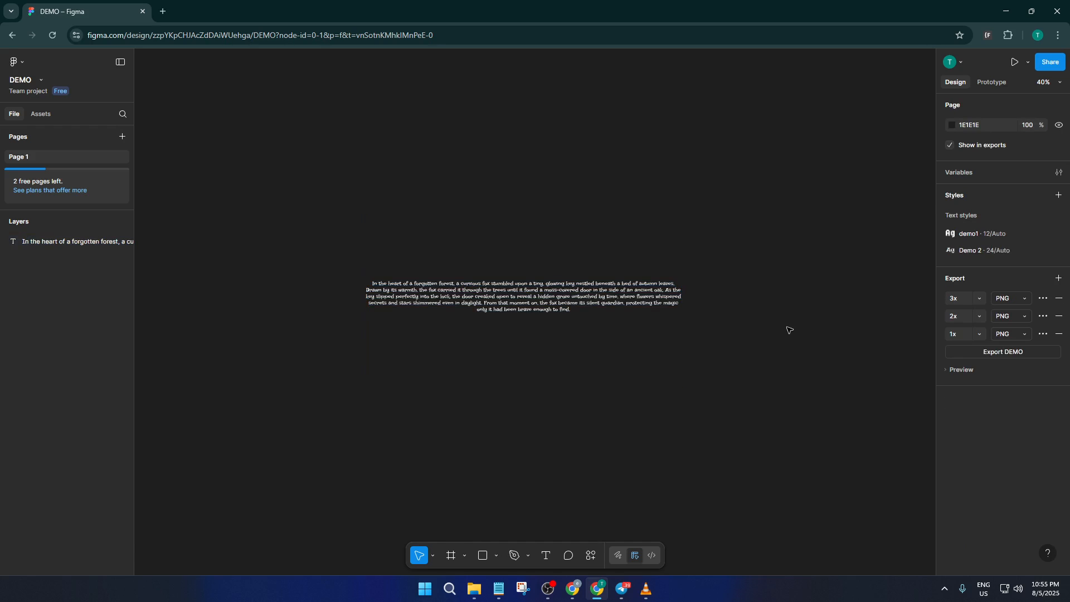
click(595, 296)
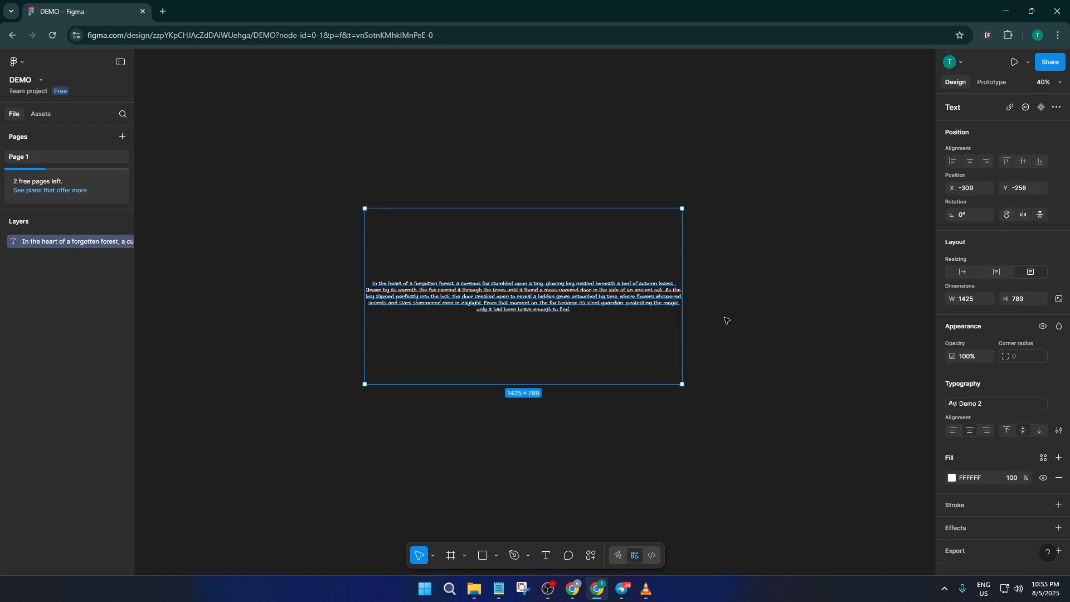
click(799, 326)
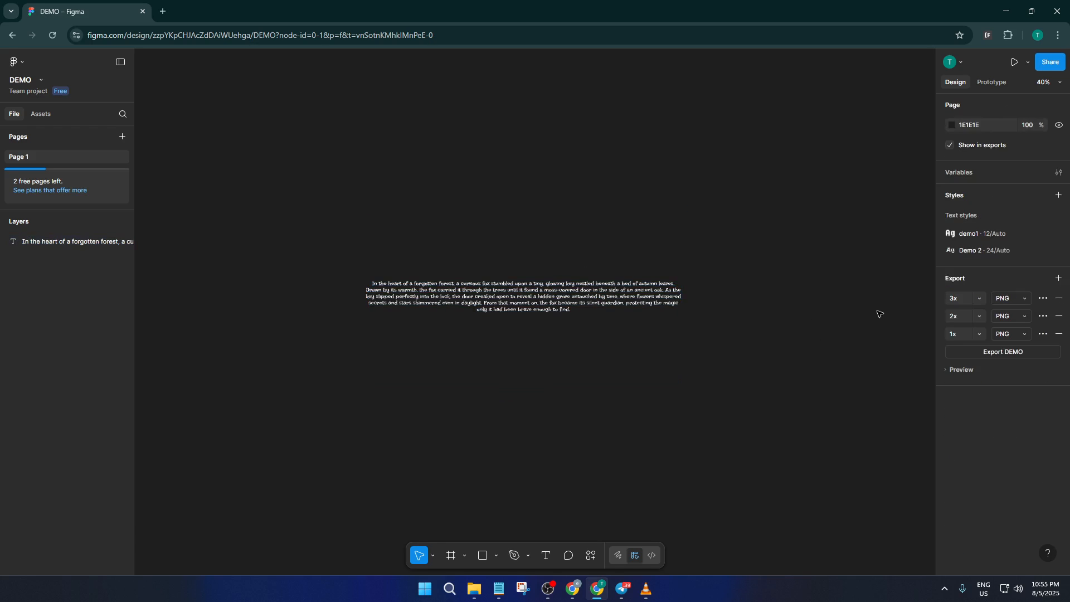
Step: Open the Demo 2 text style's settings for editing
click(1034, 248)
click(1058, 251)
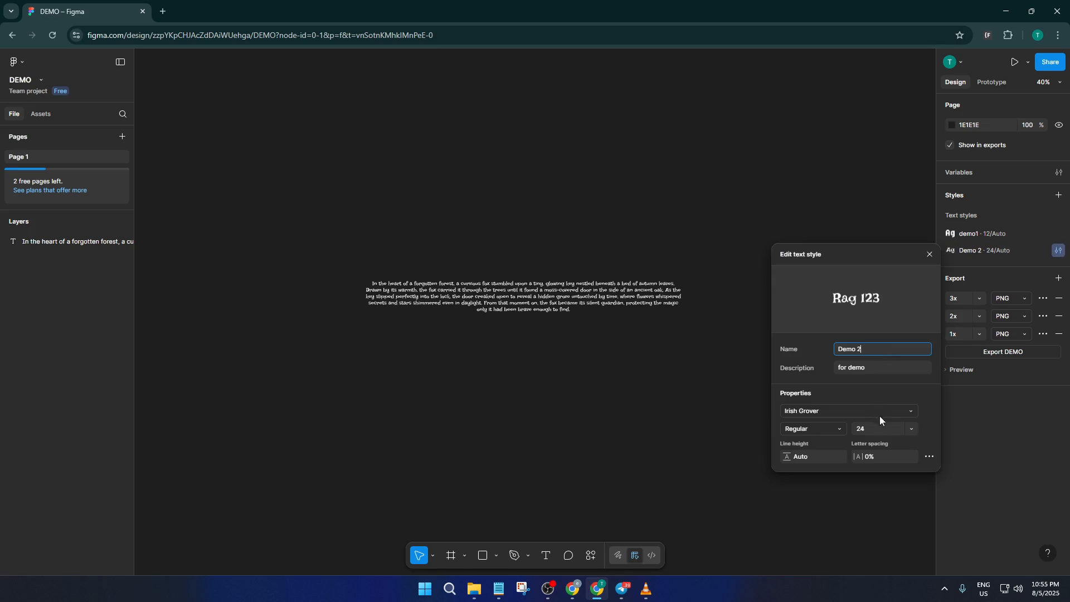
click(883, 428)
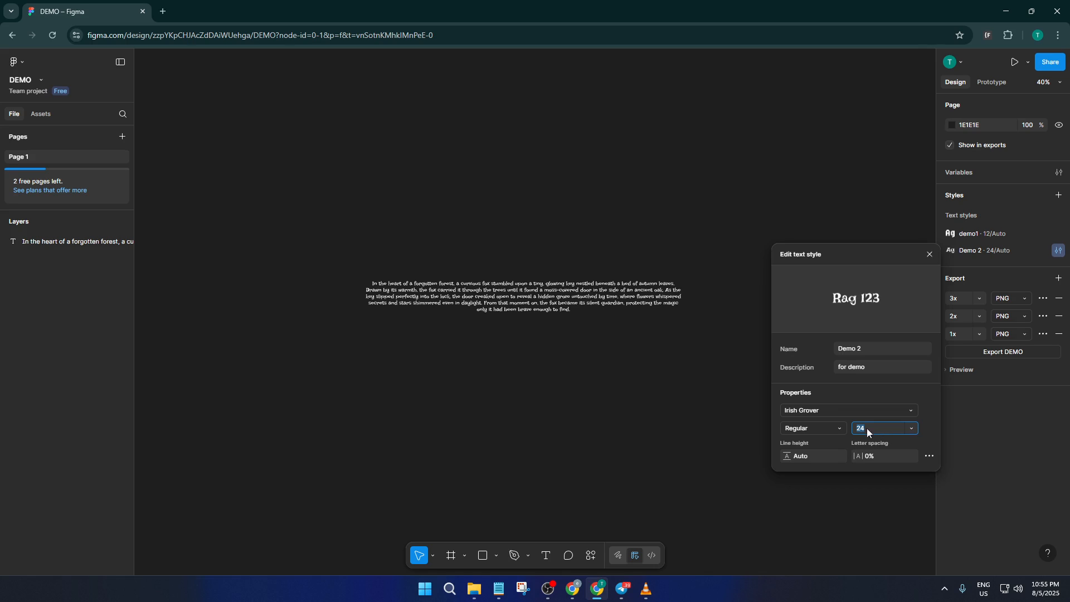
click(592, 297)
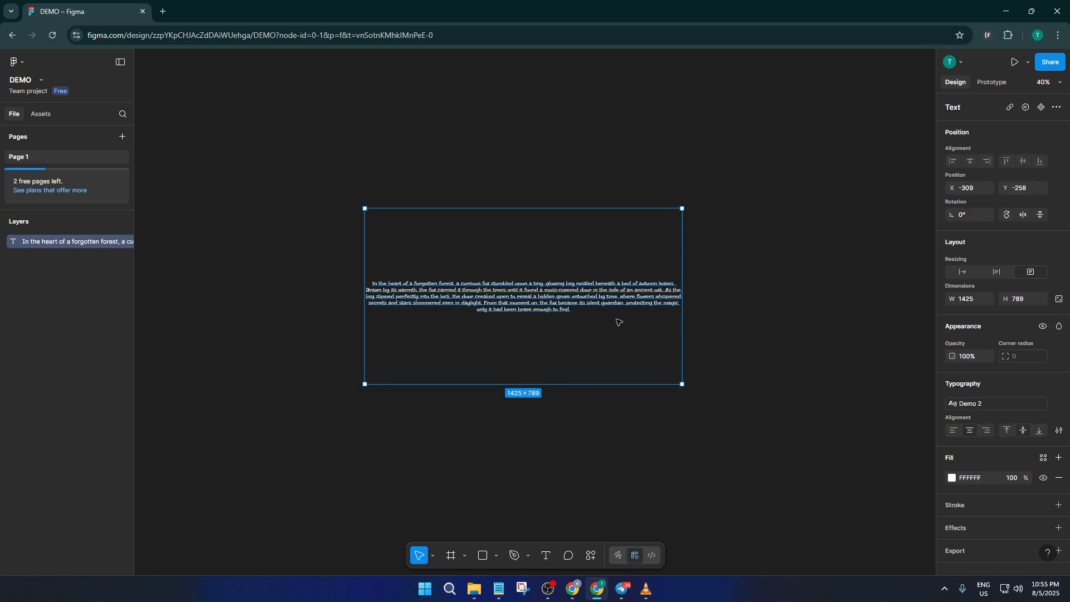